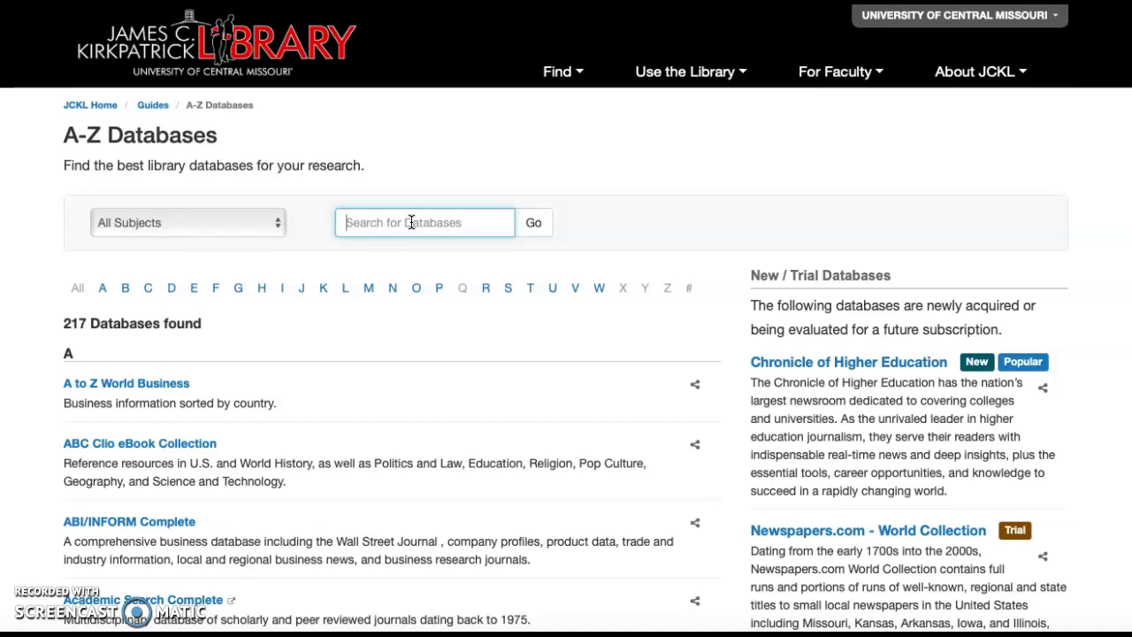
Step: Search the A-Z databases for "research library" and open the Research Library database
text(research library)
key(Return)
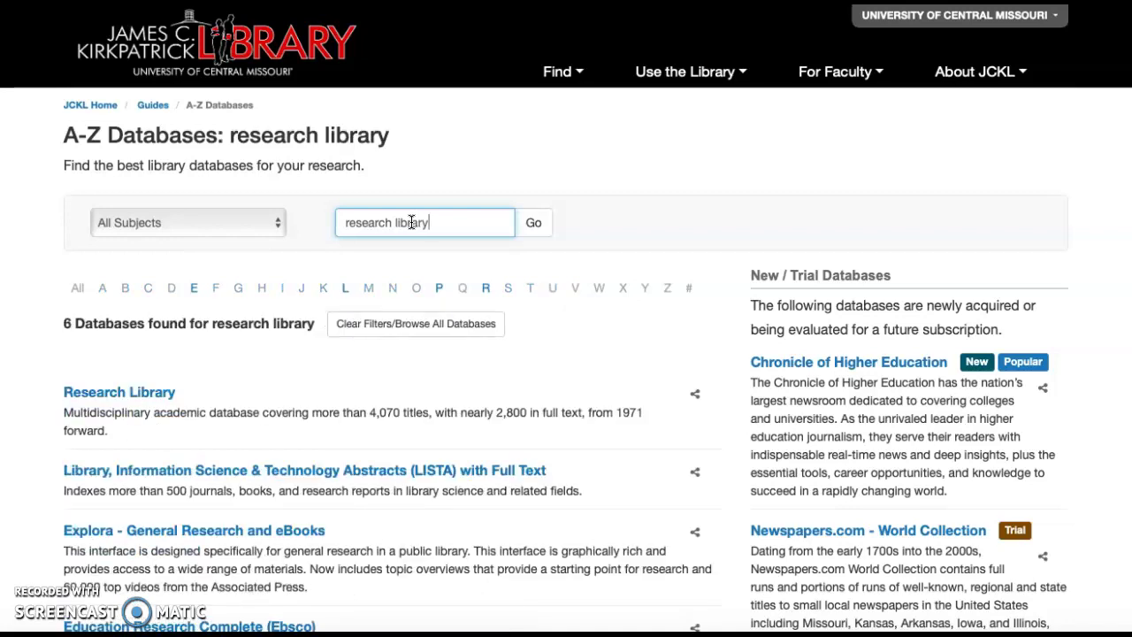
click(131, 394)
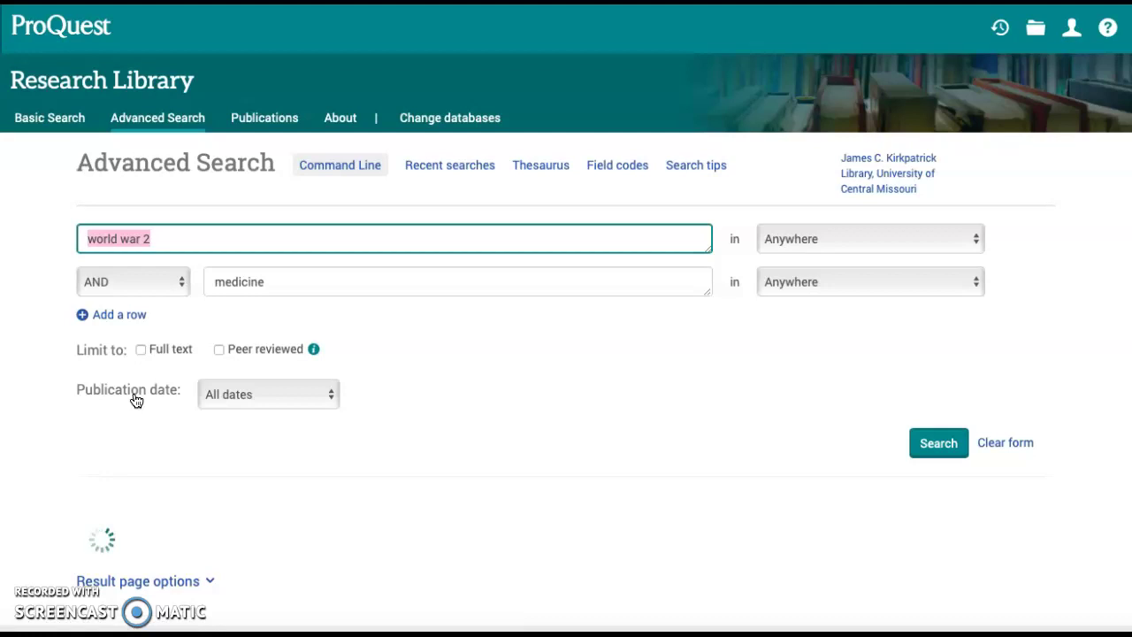
Step: Run the advanced search for "world war 2" AND "medicine", with both terms searched anywhere
click(205, 242)
drag(205, 242, 75, 241)
click(194, 239)
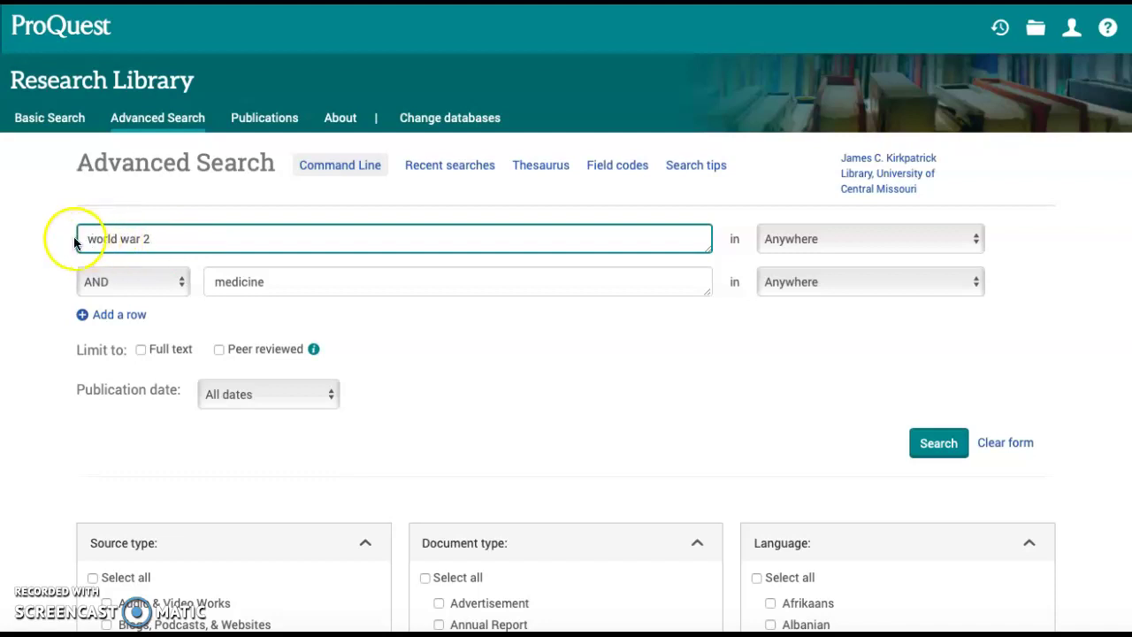
click(268, 281)
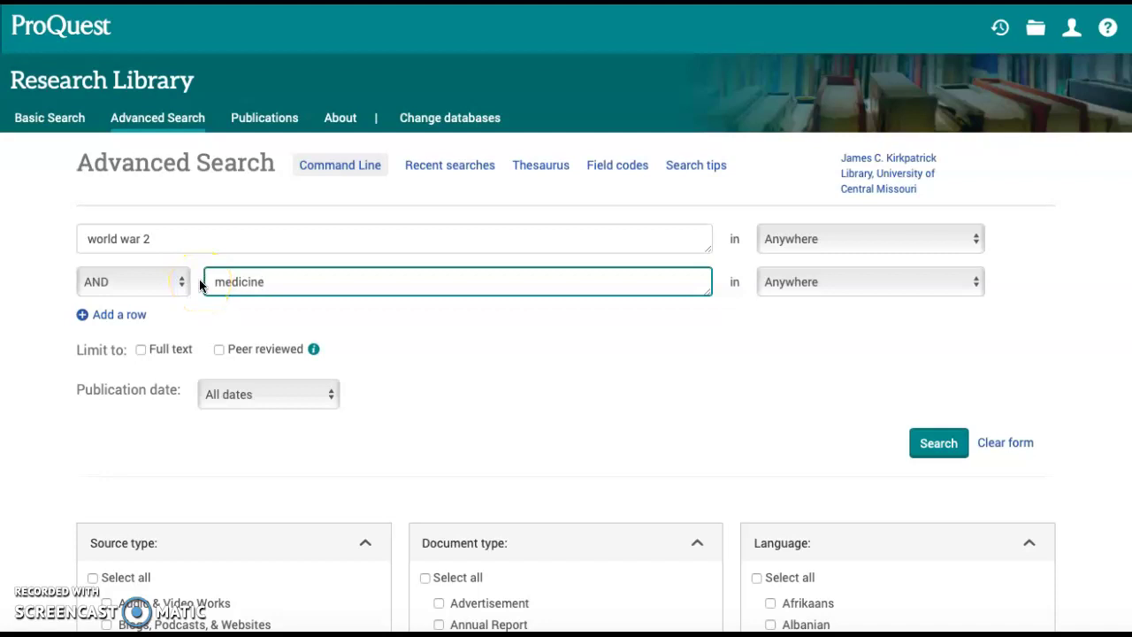
key(Return)
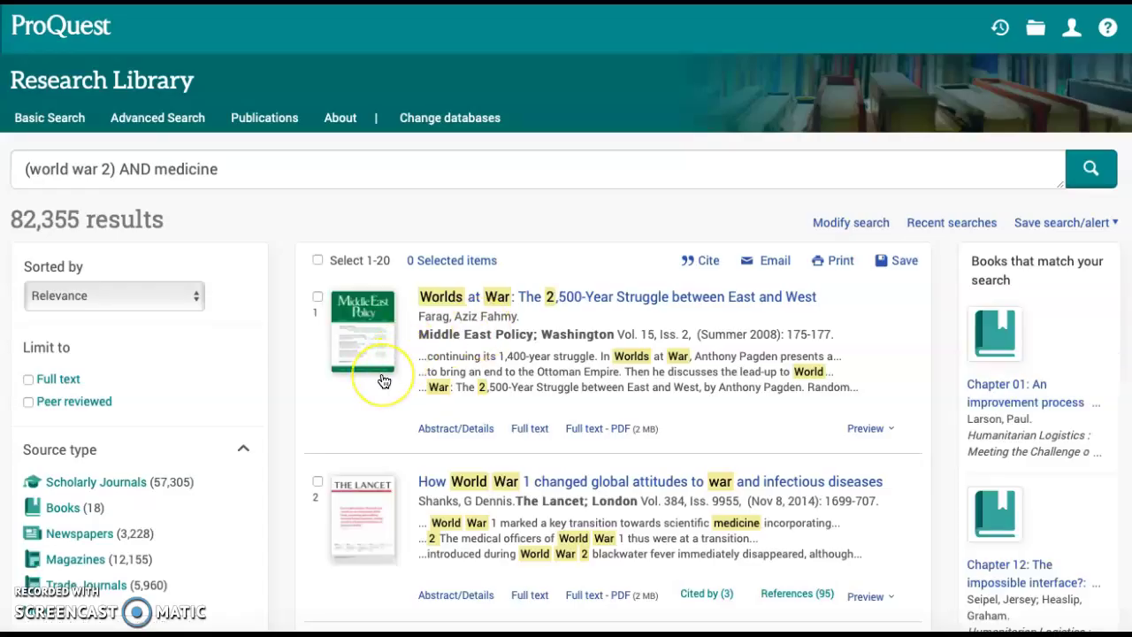
Step: Skim the list of search results for the world war 2 and medicine query
scroll(633, 338, down, 1)
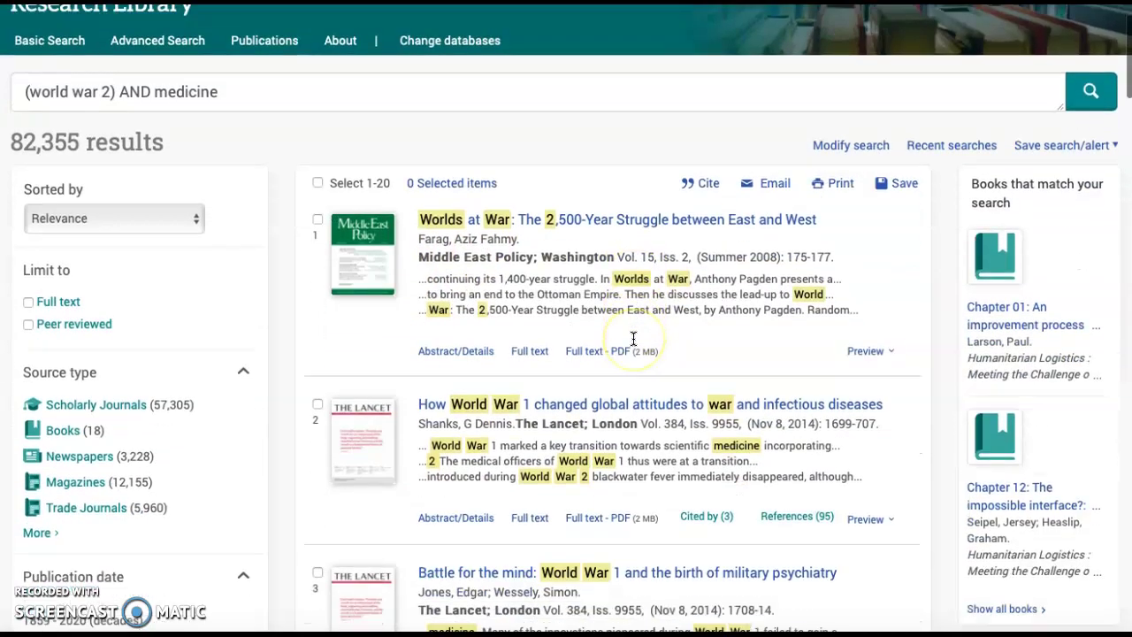
scroll(633, 338, down, 7)
scroll(640, 330, up, 7)
scroll(639, 336, up, 1)
click(384, 357)
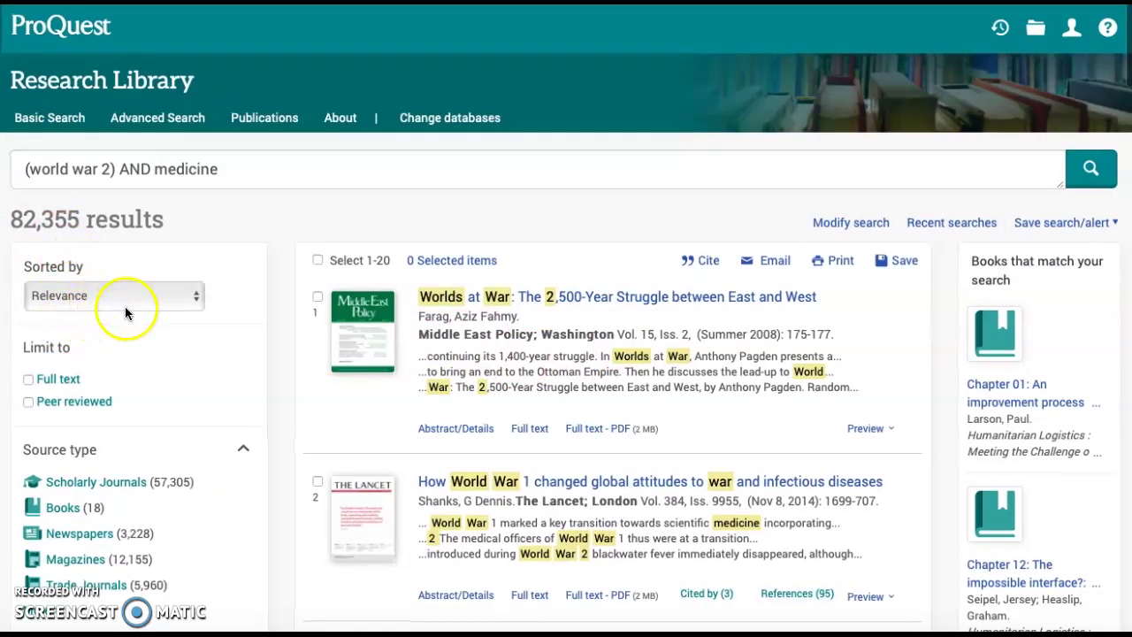
Step: Examine the sort orders and the available result filters, including full text, peer reviewed, source type, publication date and subject
scroll(92, 394, down, 1)
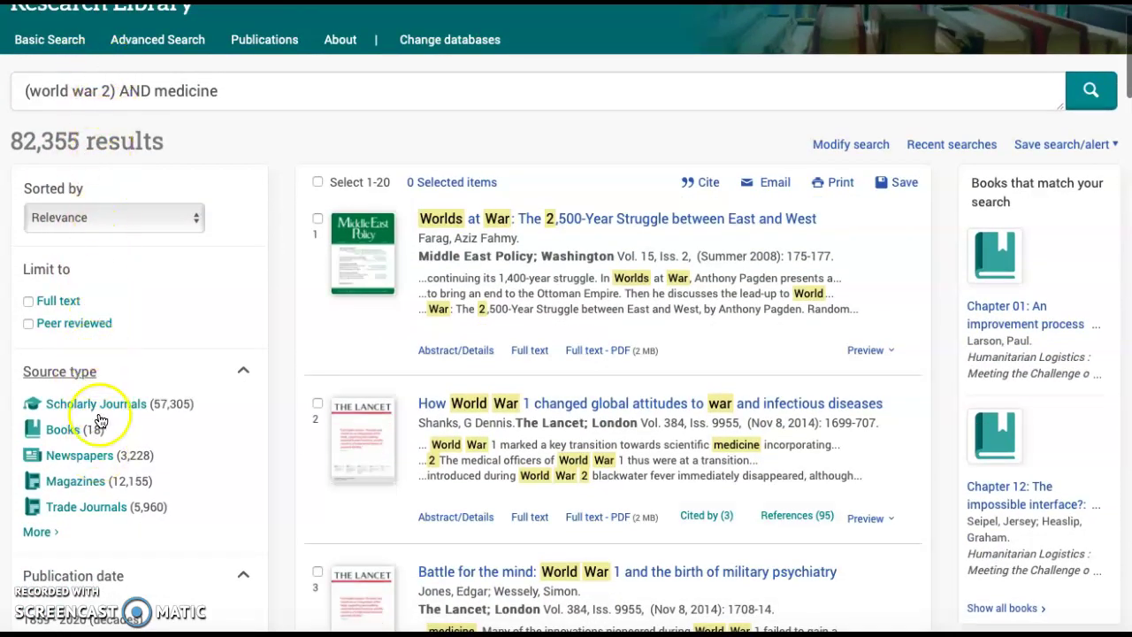
scroll(73, 533, down, 2)
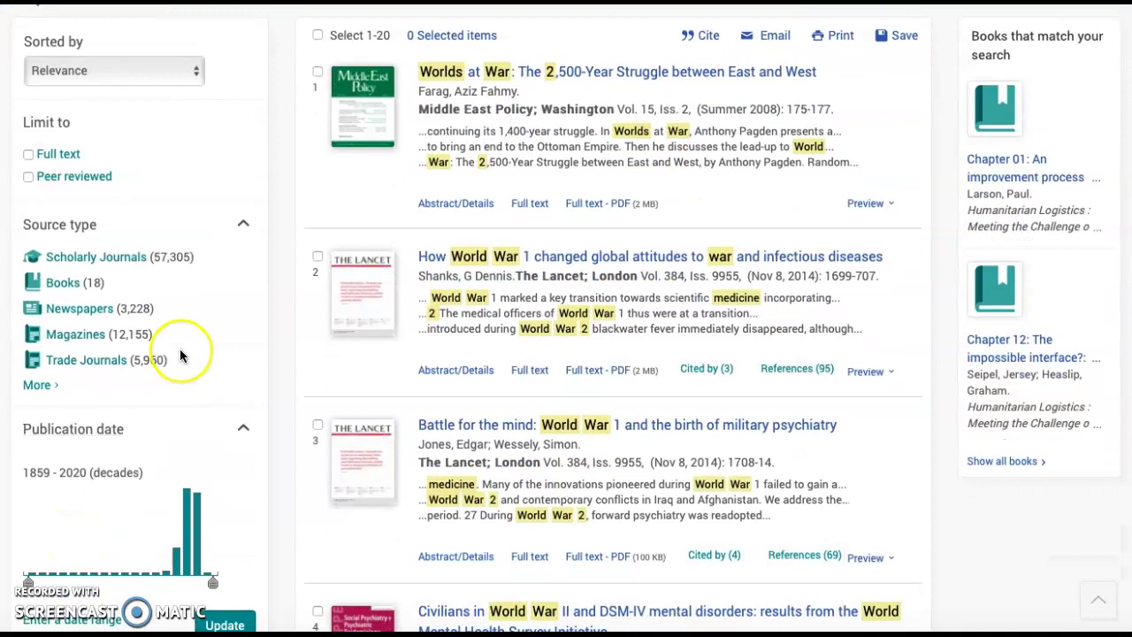
scroll(181, 354, down, 1)
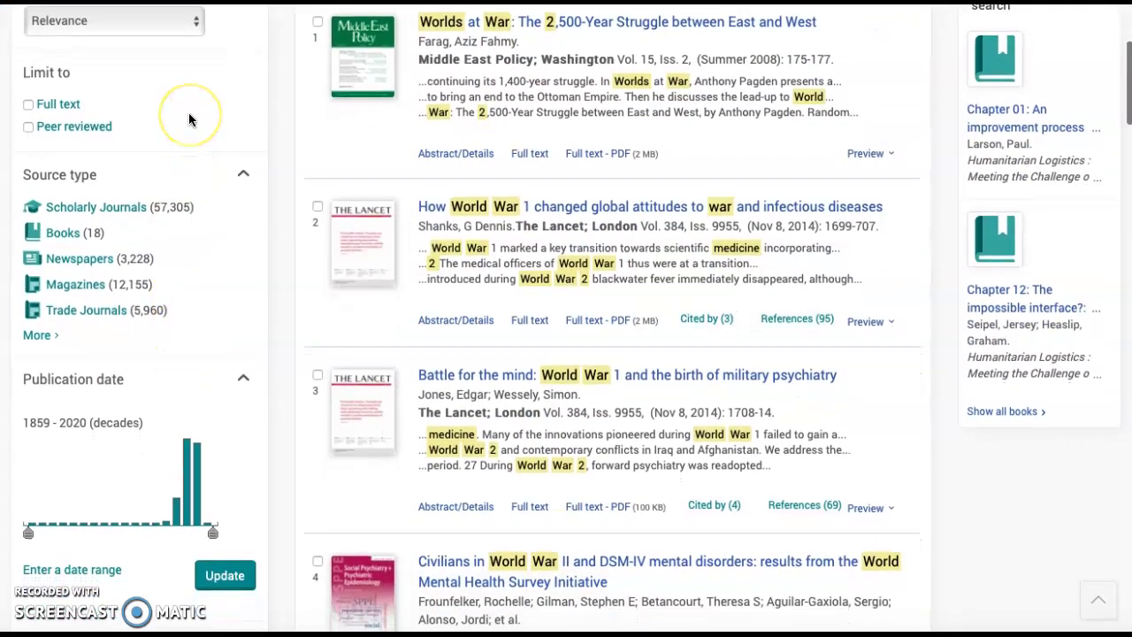
scroll(189, 115, down, 1)
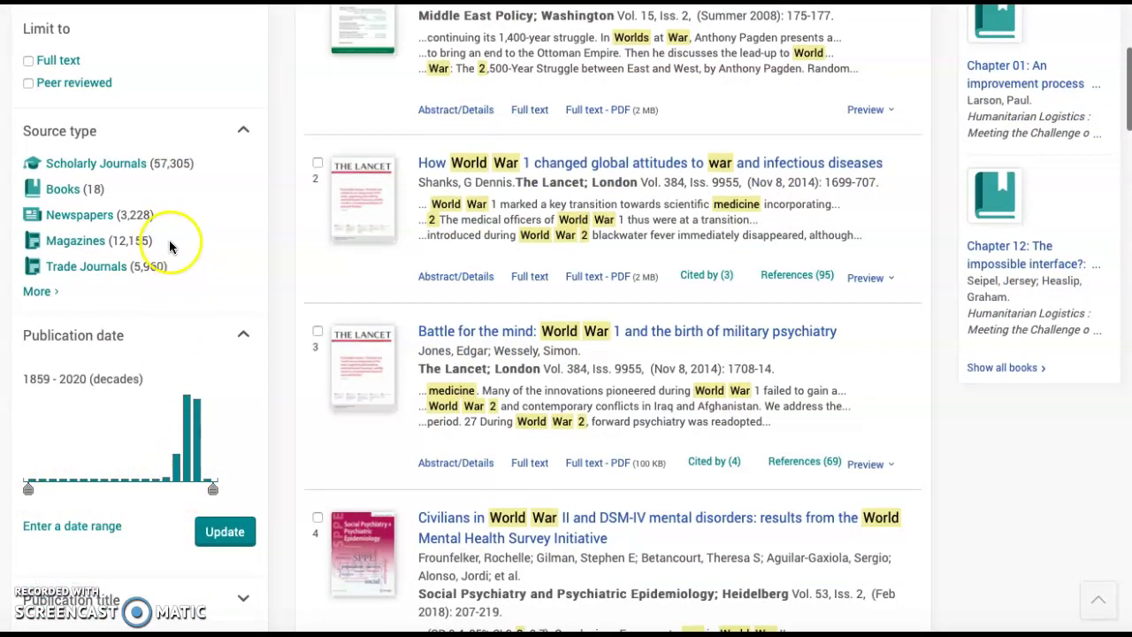
scroll(168, 248, up, 6)
click(136, 291)
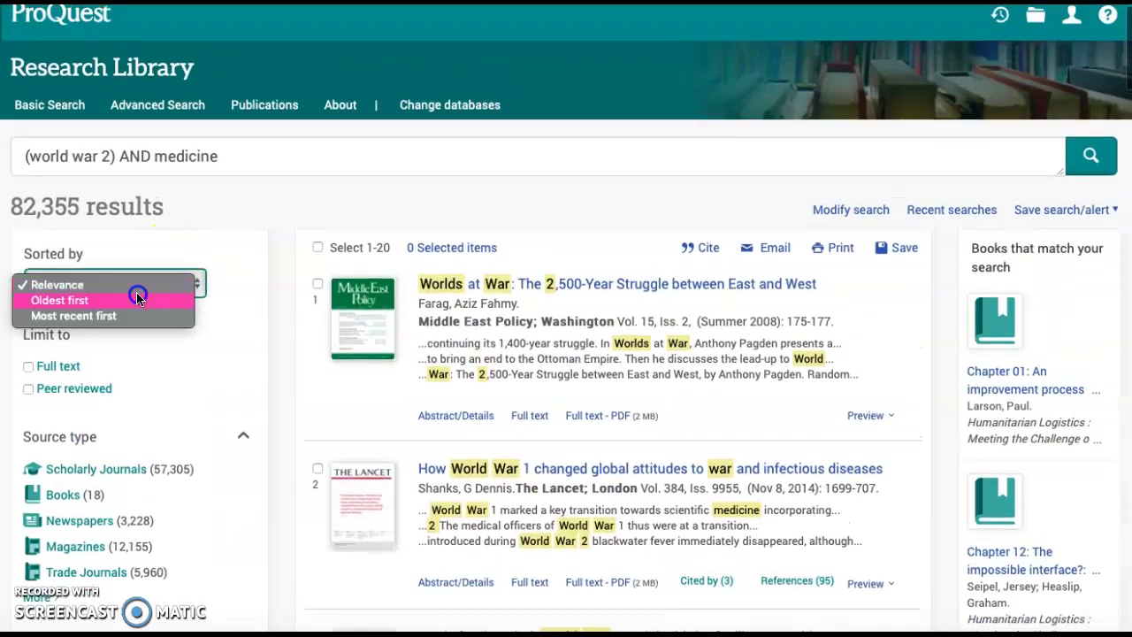
click(213, 243)
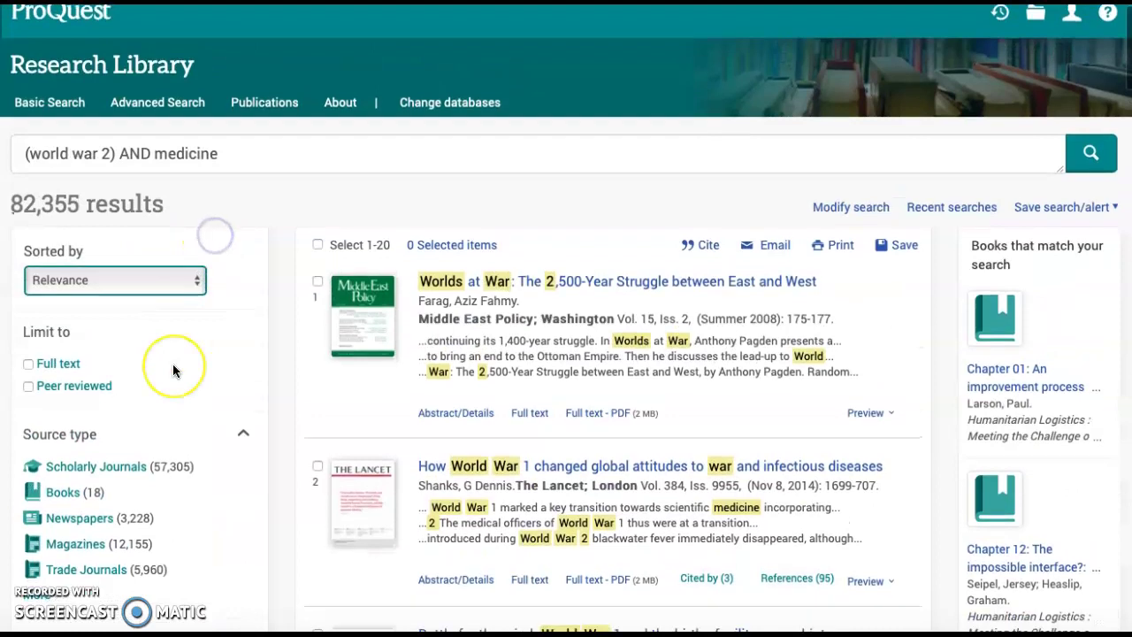
scroll(172, 372, down, 2)
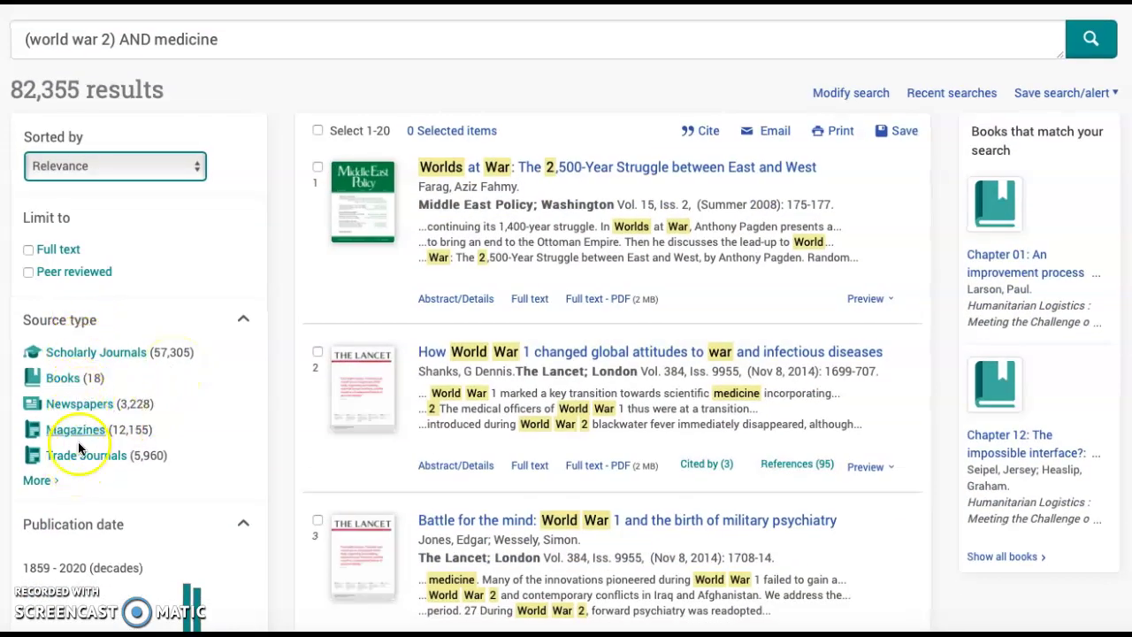
scroll(78, 441, down, 7)
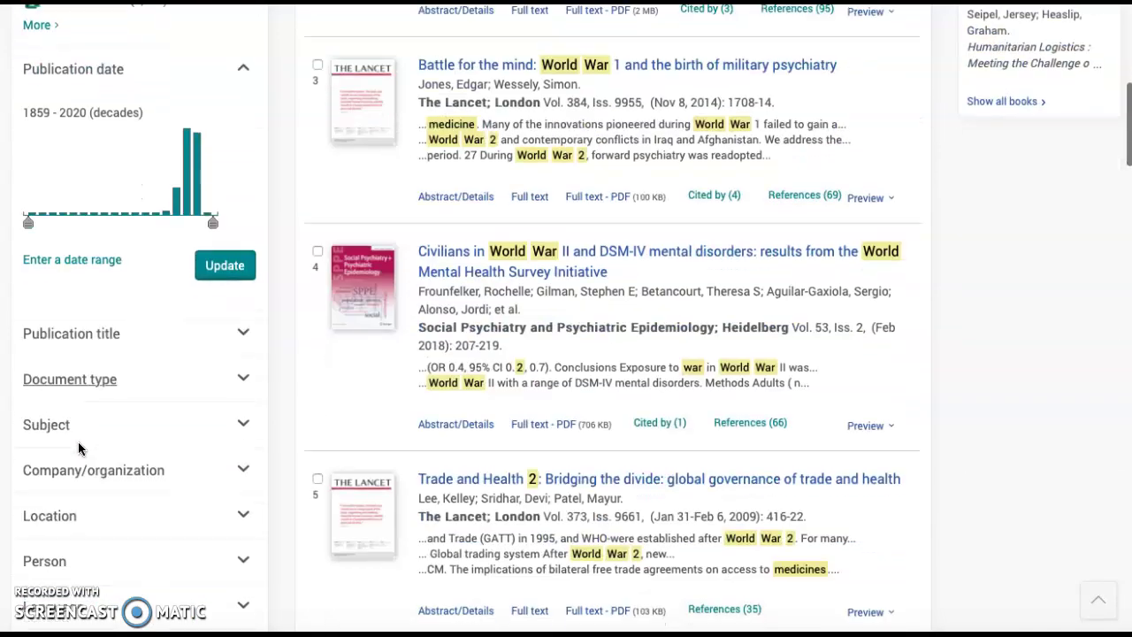
Step: Open the article "How World War 1 changed global attitudes to war and infectious diseases" from the results
scroll(78, 441, up, 9)
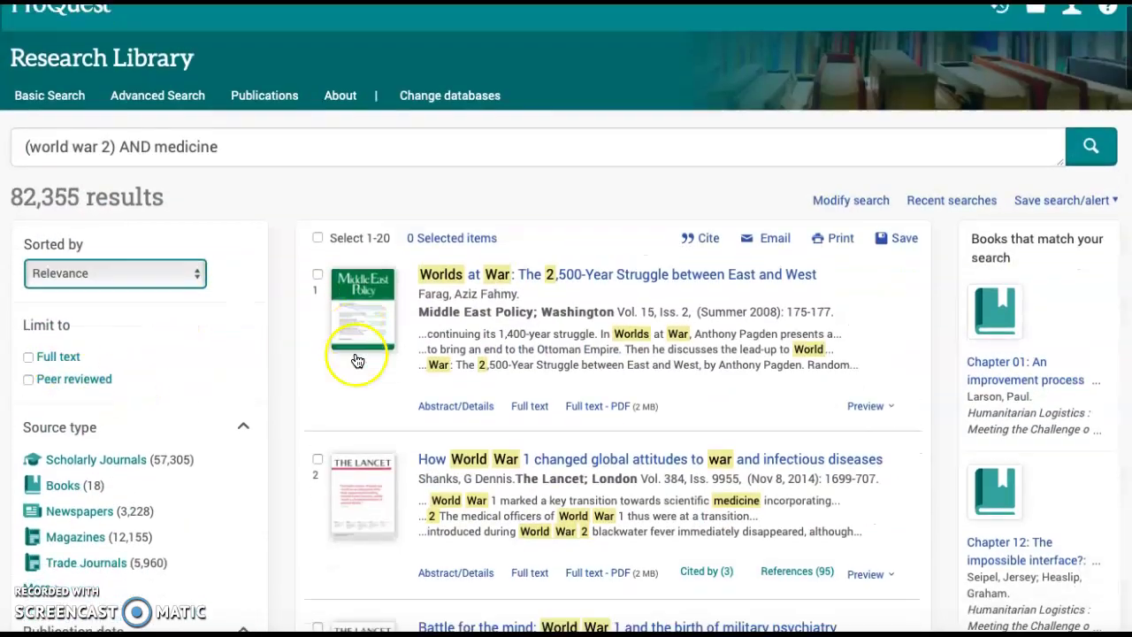
scroll(357, 361, down, 3)
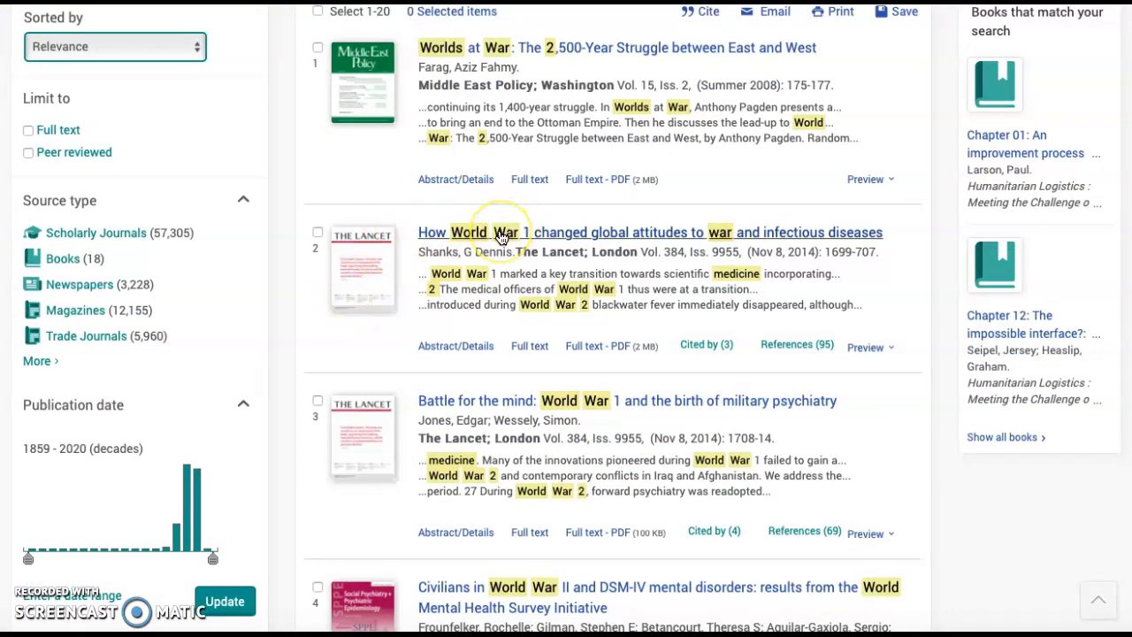
click(635, 239)
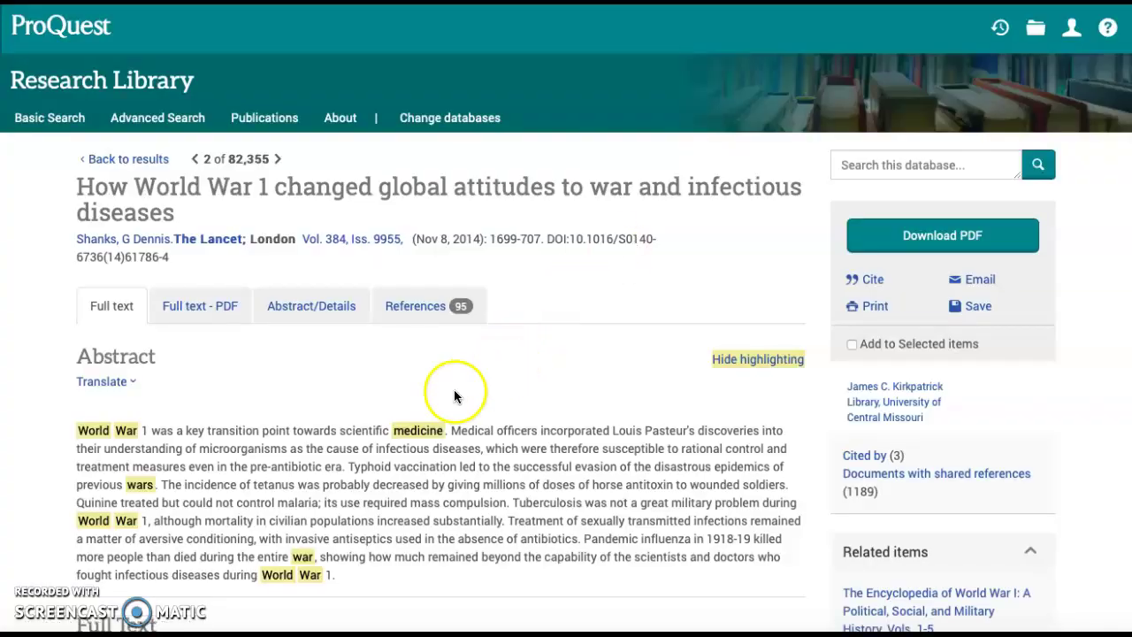
Step: Skim the abstract and full text of the open article, returning to its beginning
scroll(445, 404, down, 1)
scroll(445, 403, down, 3)
scroll(445, 403, up, 2)
scroll(445, 403, down, 5)
scroll(443, 404, down, 15)
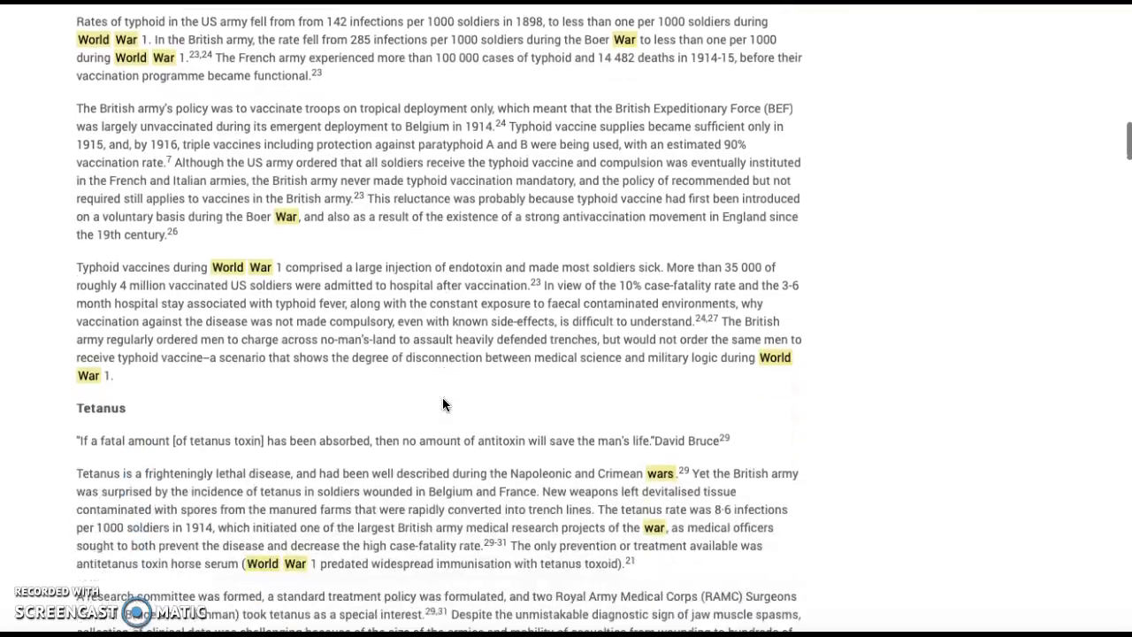
scroll(442, 404, down, 8)
scroll(442, 404, up, 20)
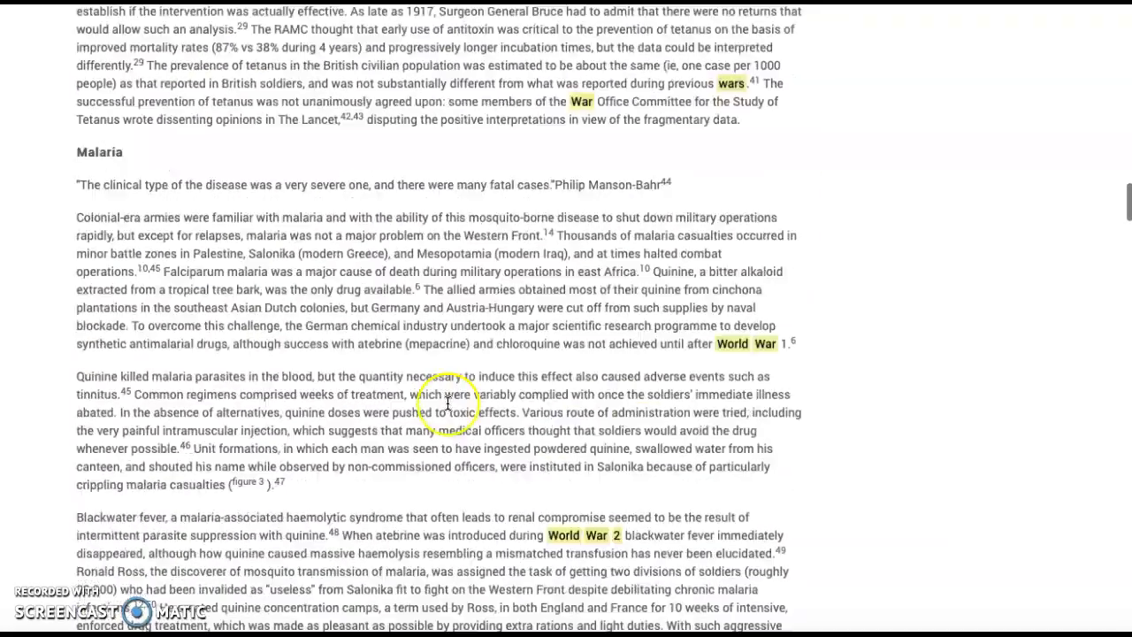
scroll(448, 404, up, 3)
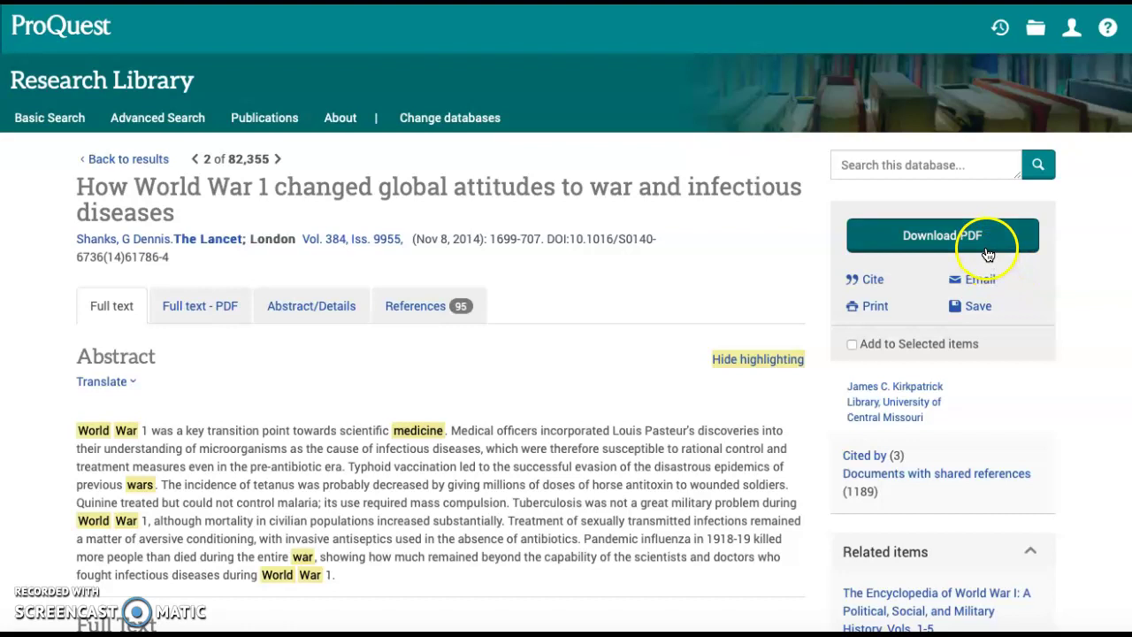
Step: Look over the article's related items and open its list of documents with shared references
scroll(655, 491, down, 2)
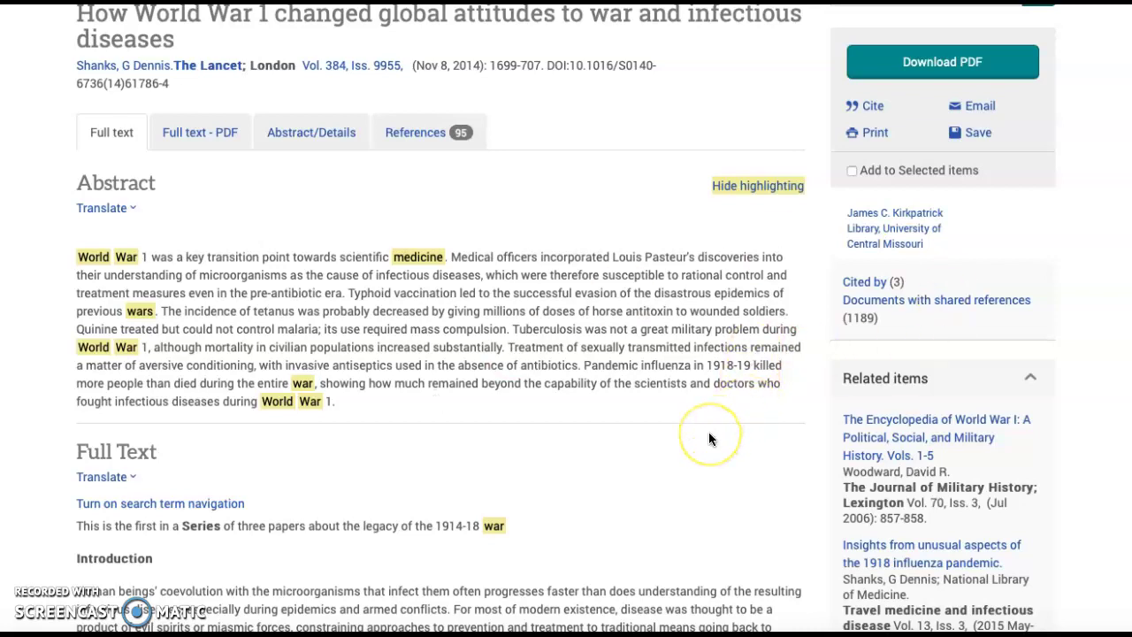
scroll(709, 437, down, 1)
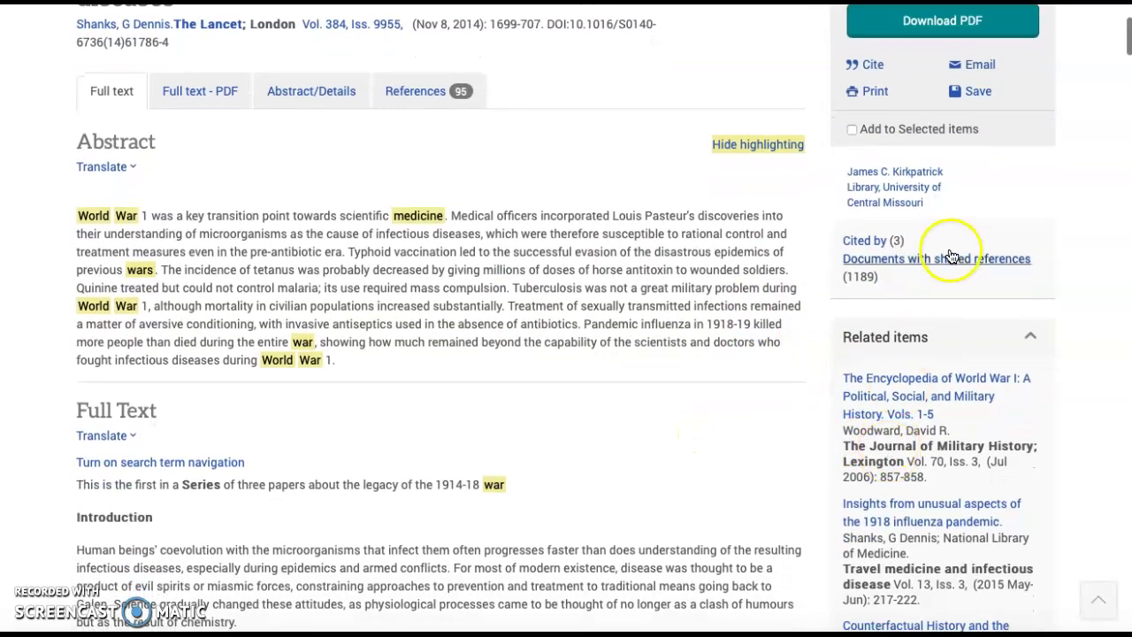
scroll(909, 341, down, 2)
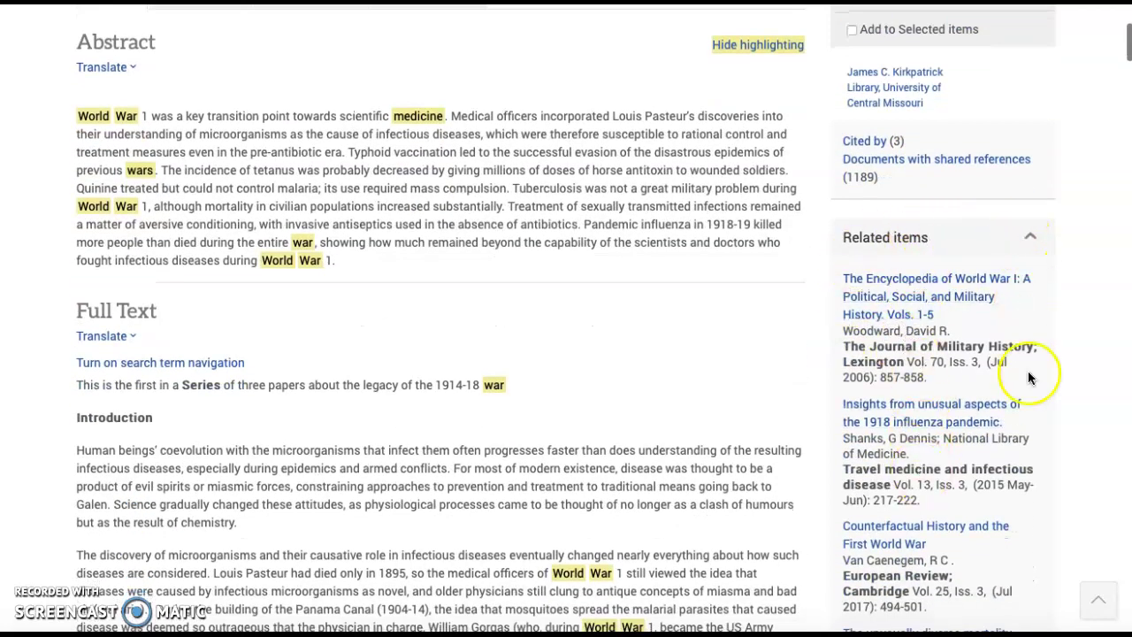
scroll(1009, 478, down, 1)
scroll(1008, 477, down, 3)
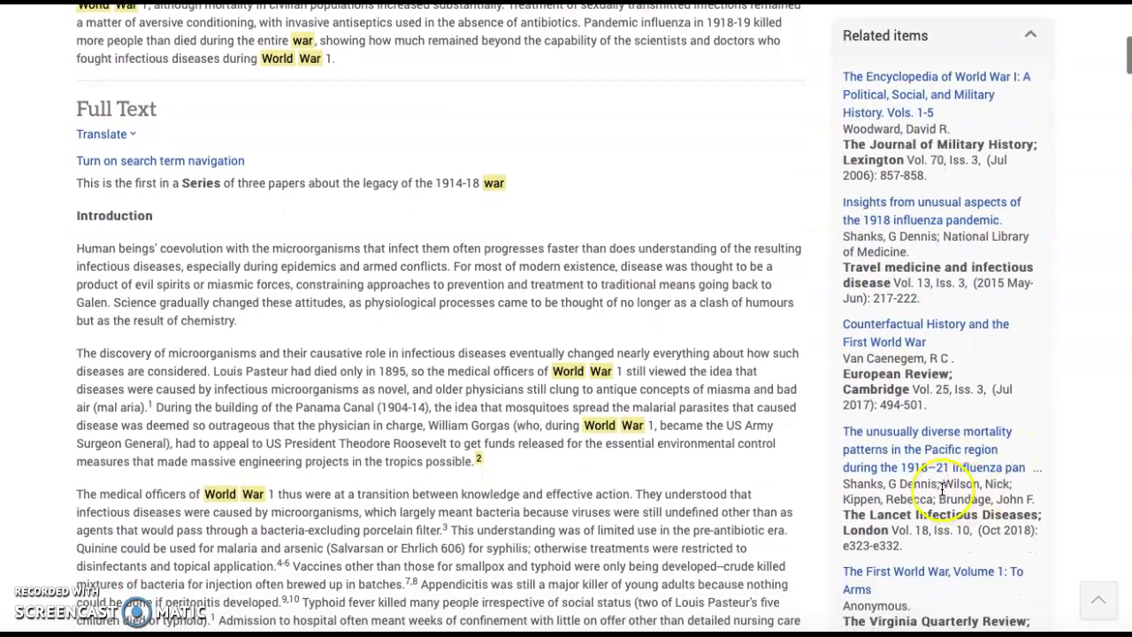
scroll(938, 509, down, 3)
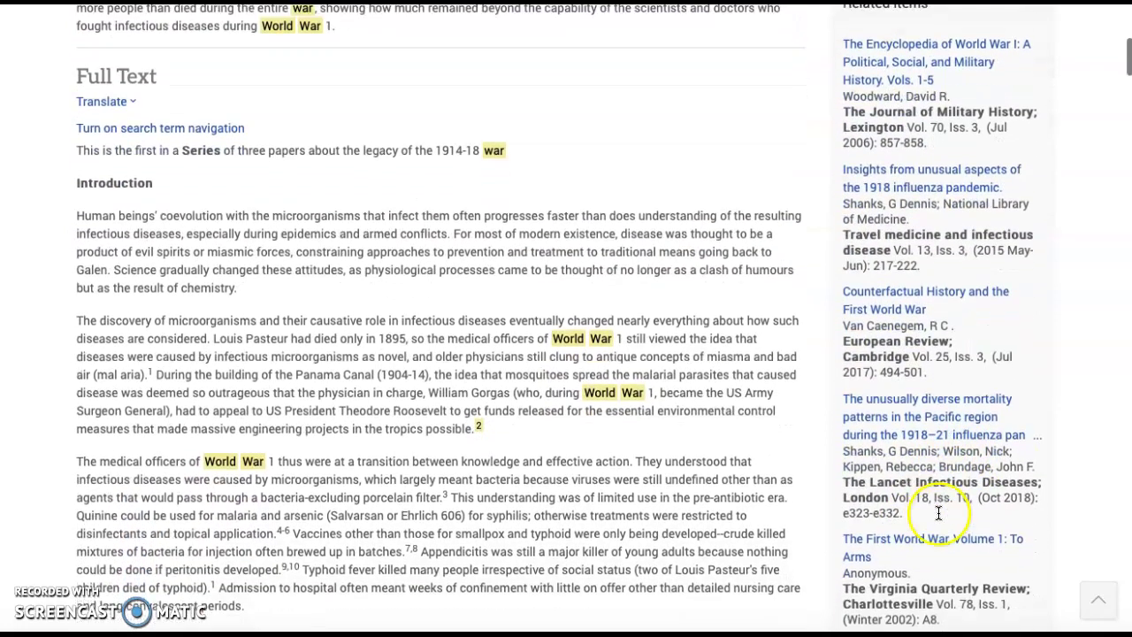
scroll(937, 515, up, 5)
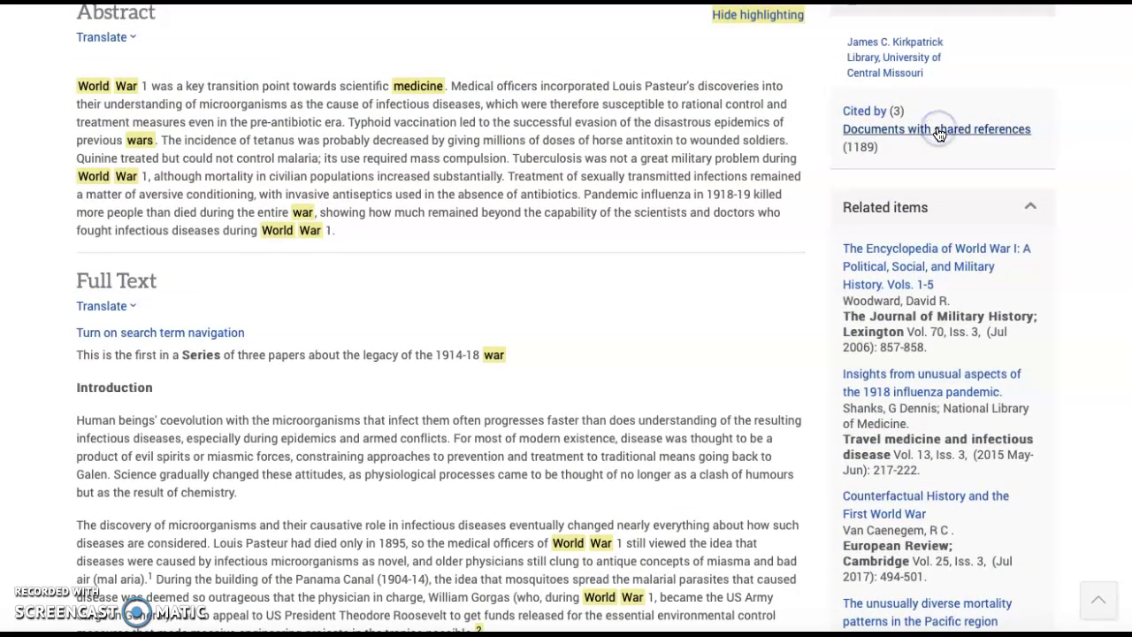
click(900, 134)
click(867, 138)
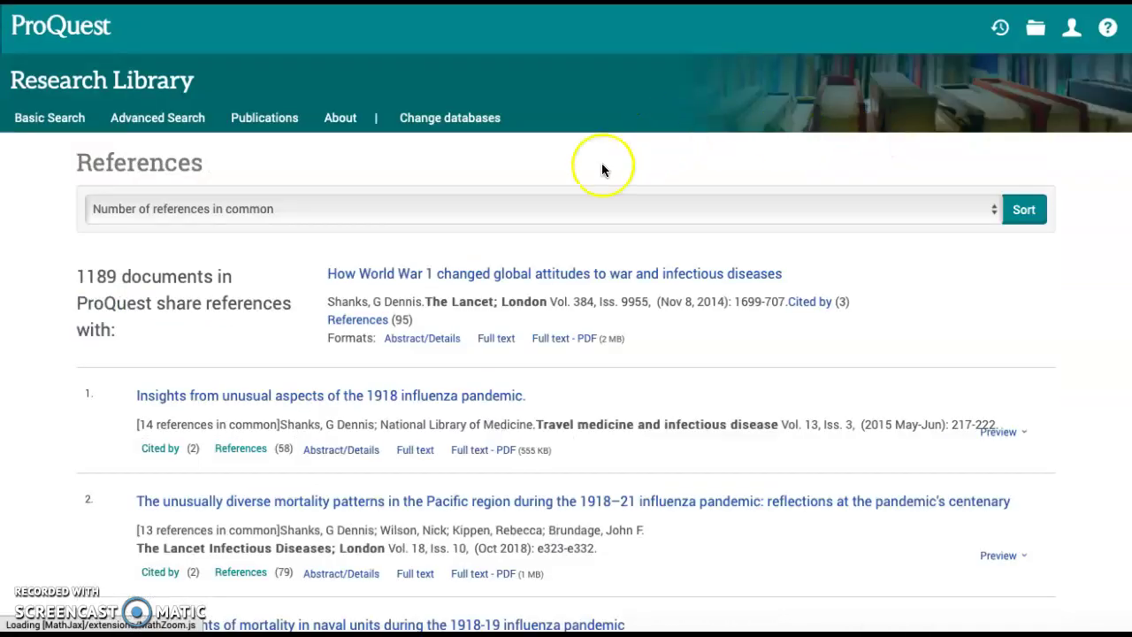
Step: Review the documents with shared references and return to the article "How World War 1 changed global attitudes to war and infectious diseases"
scroll(469, 290, down, 1)
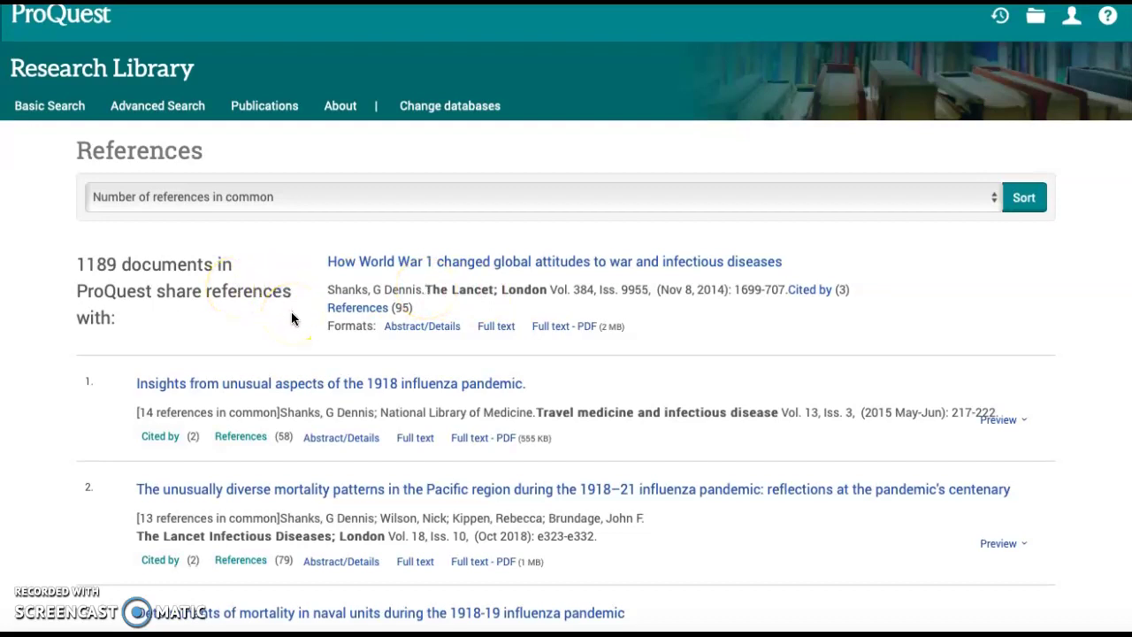
scroll(292, 314, down, 1)
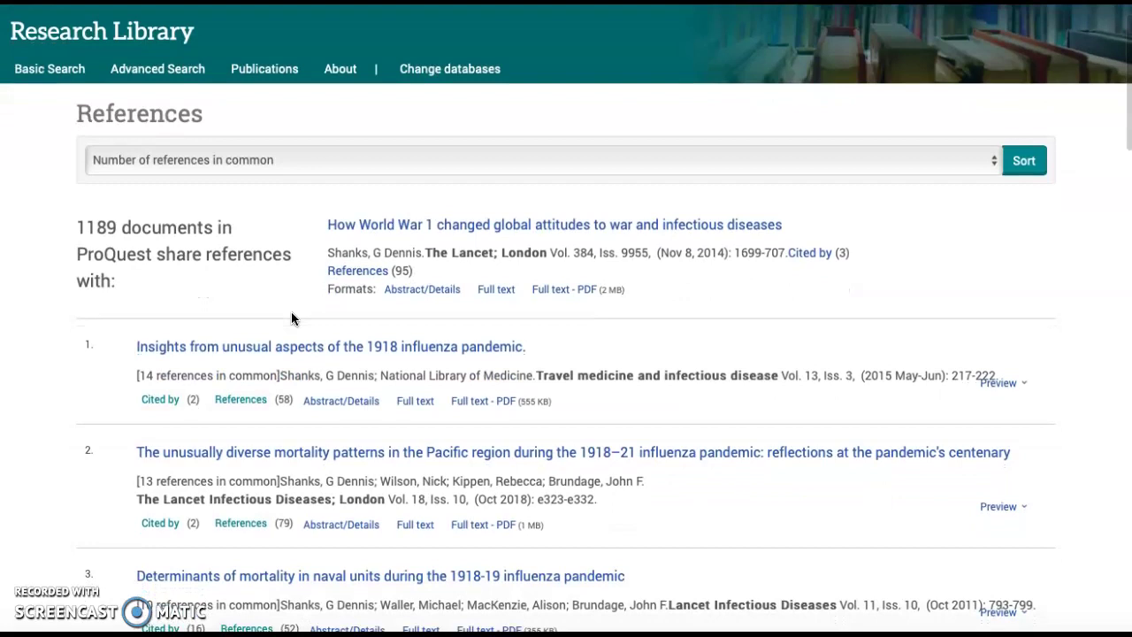
scroll(292, 313, down, 1)
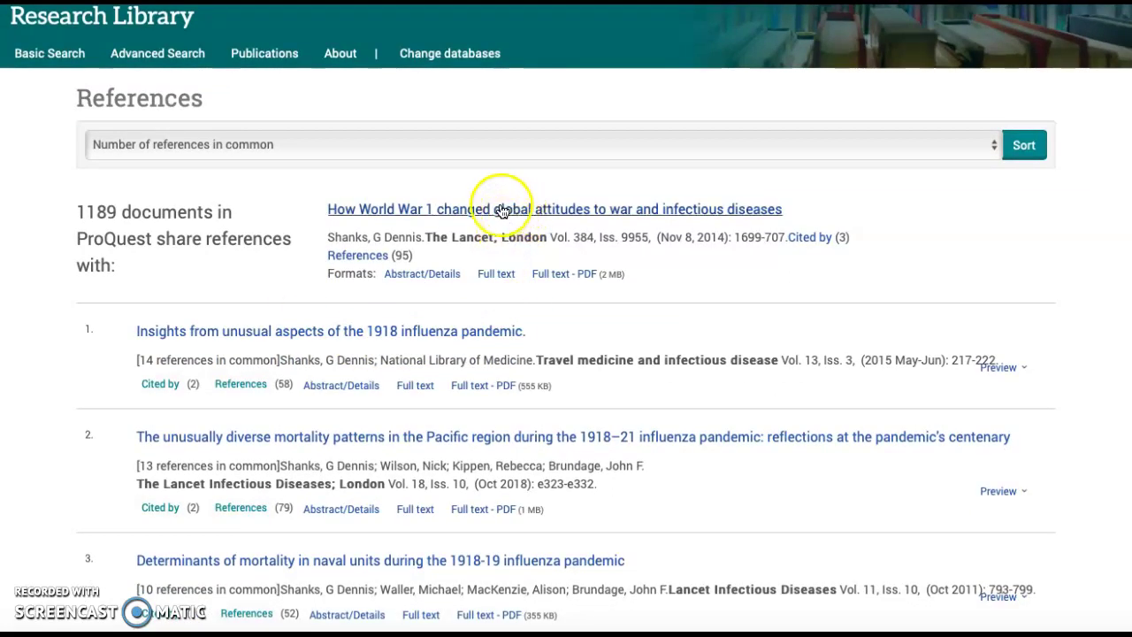
scroll(517, 205, down, 3)
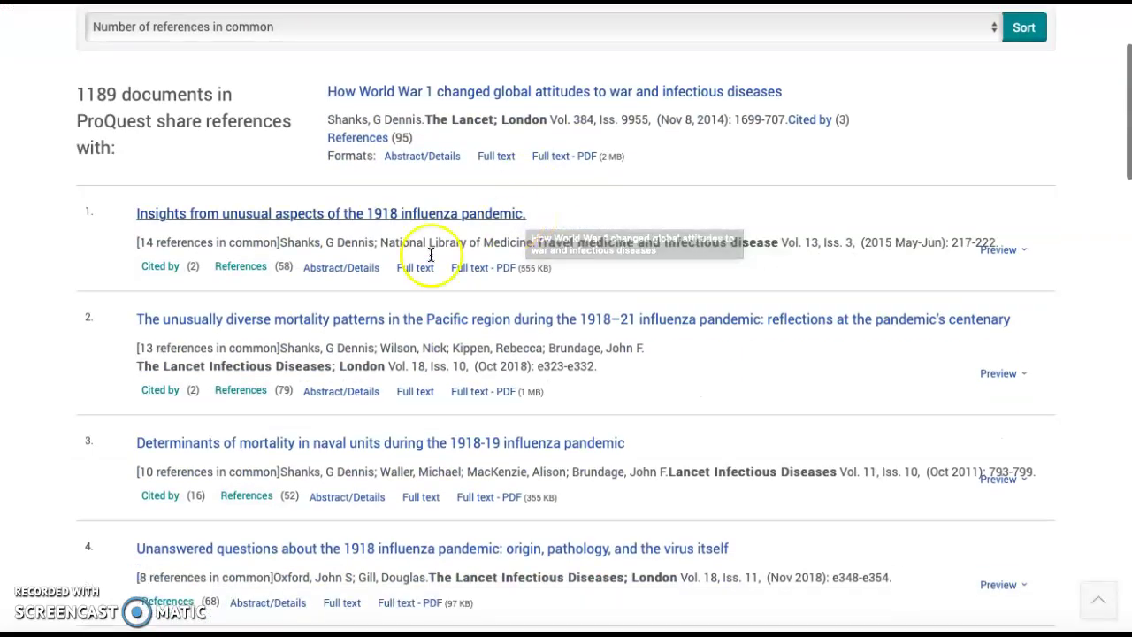
click(580, 95)
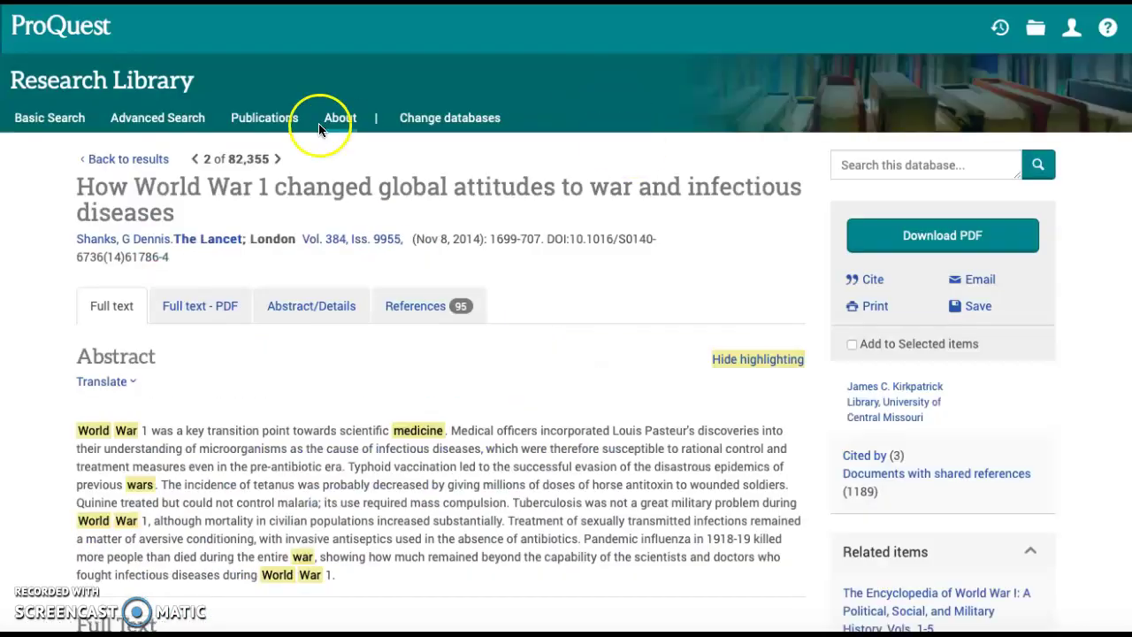
Step: Reopen the article's shared-references list and open "Insights from unusual aspects of the 1918 influenza pandemic."
click(883, 482)
click(260, 397)
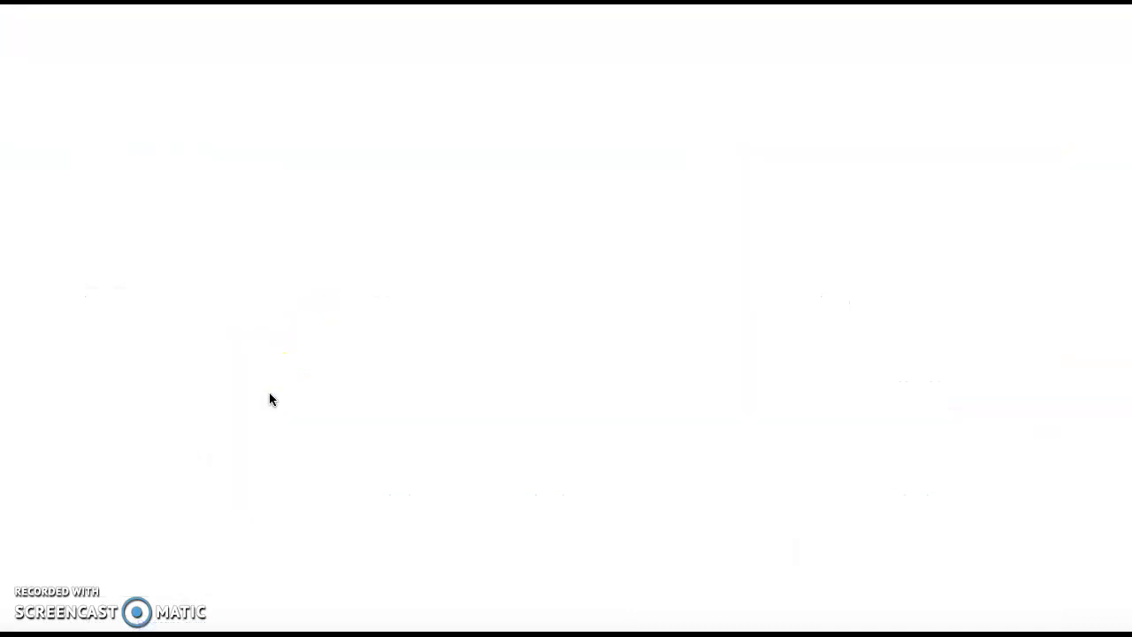
Step: Examine the influenza article's abstract, MeSH subjects, publication details and related items
scroll(440, 351, down, 3)
scroll(440, 351, down, 3)
scroll(440, 351, down, 2)
scroll(439, 351, up, 3)
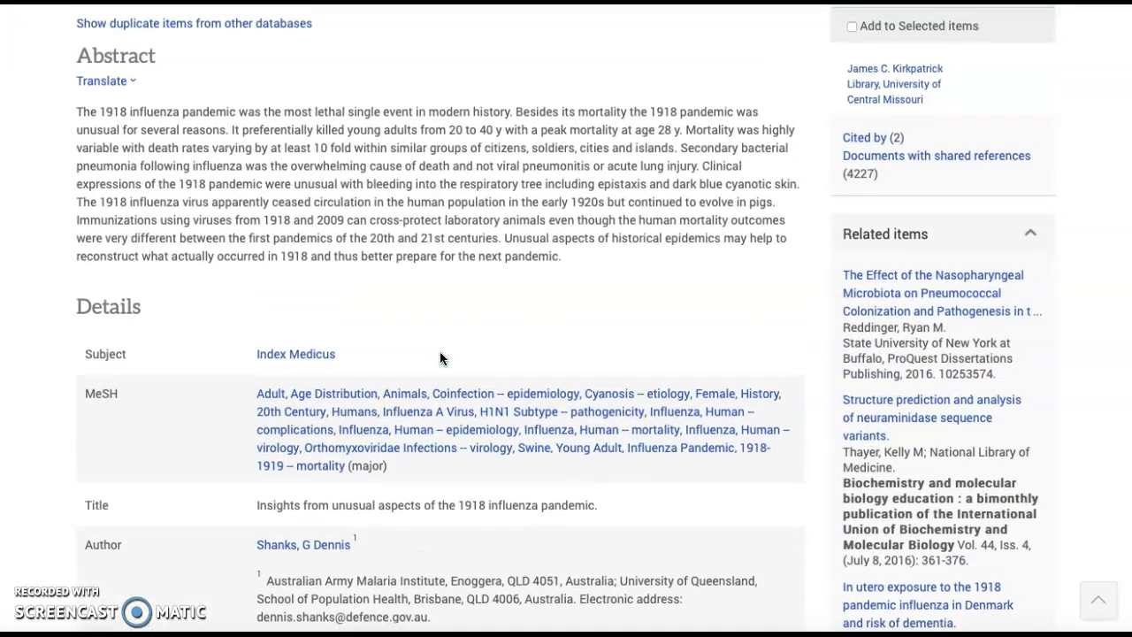
scroll(440, 359, down, 3)
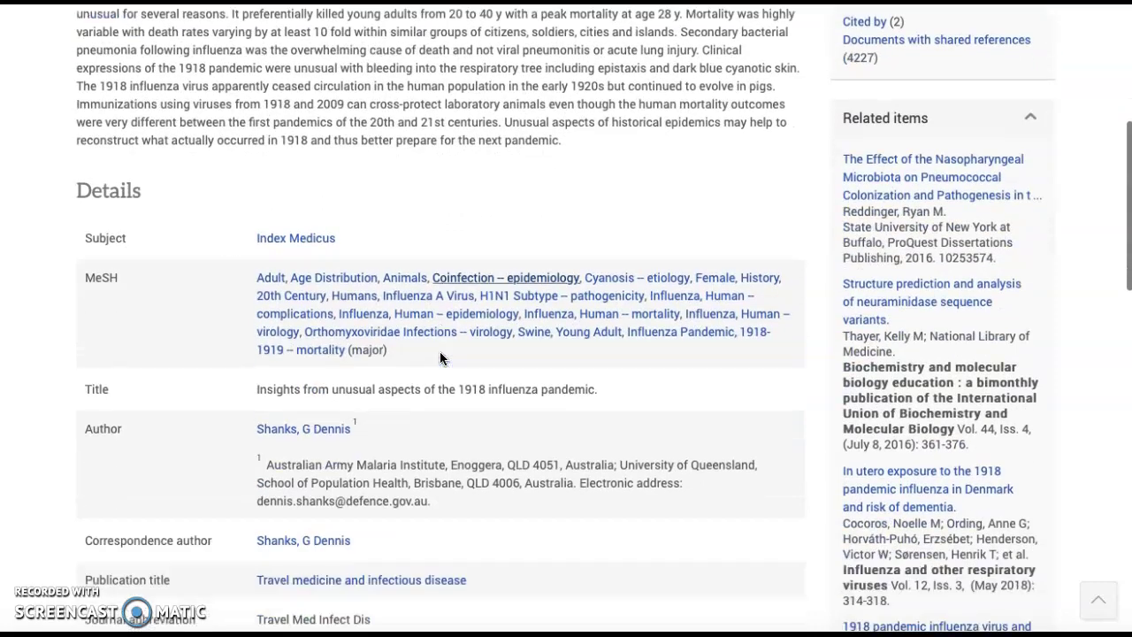
scroll(439, 358, down, 4)
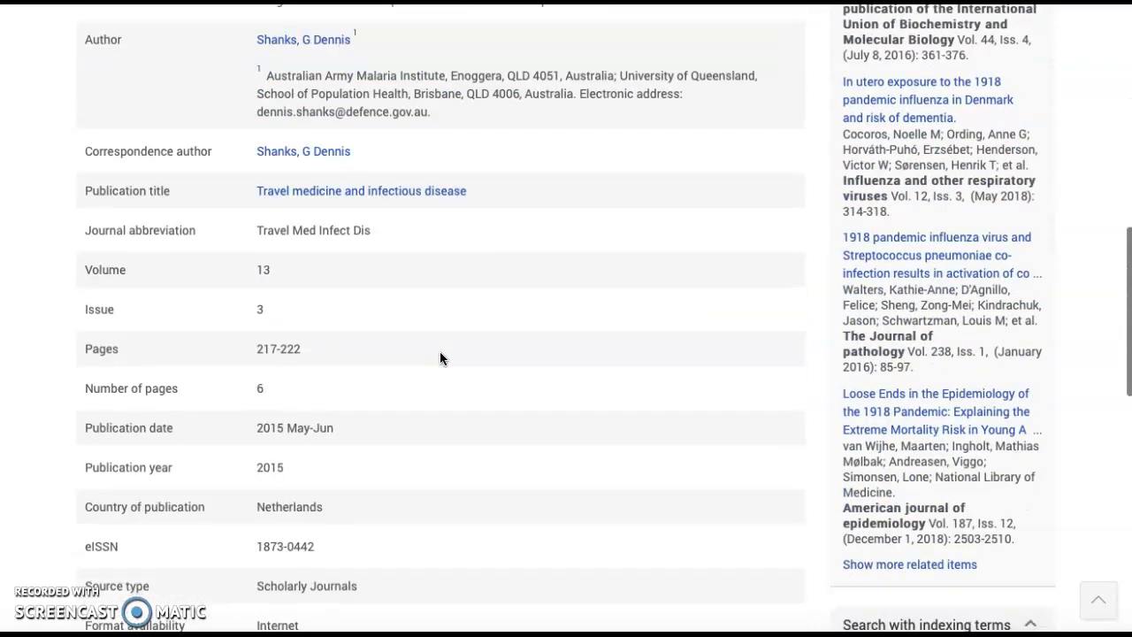
scroll(440, 358, up, 5)
scroll(872, 189, up, 2)
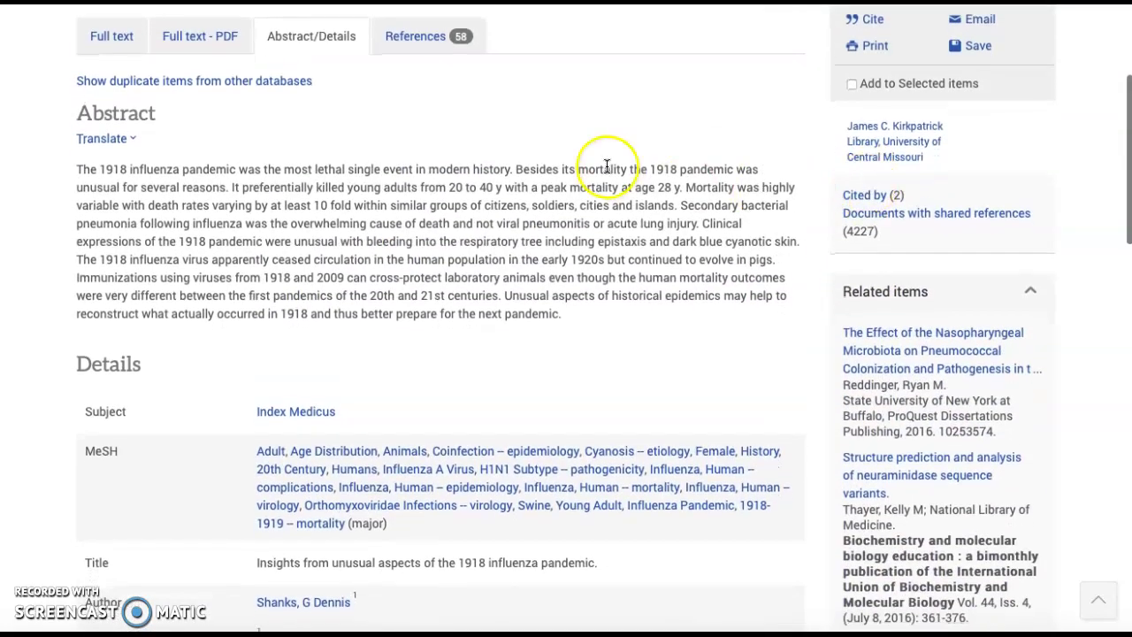
scroll(606, 167, up, 3)
scroll(607, 166, up, 1)
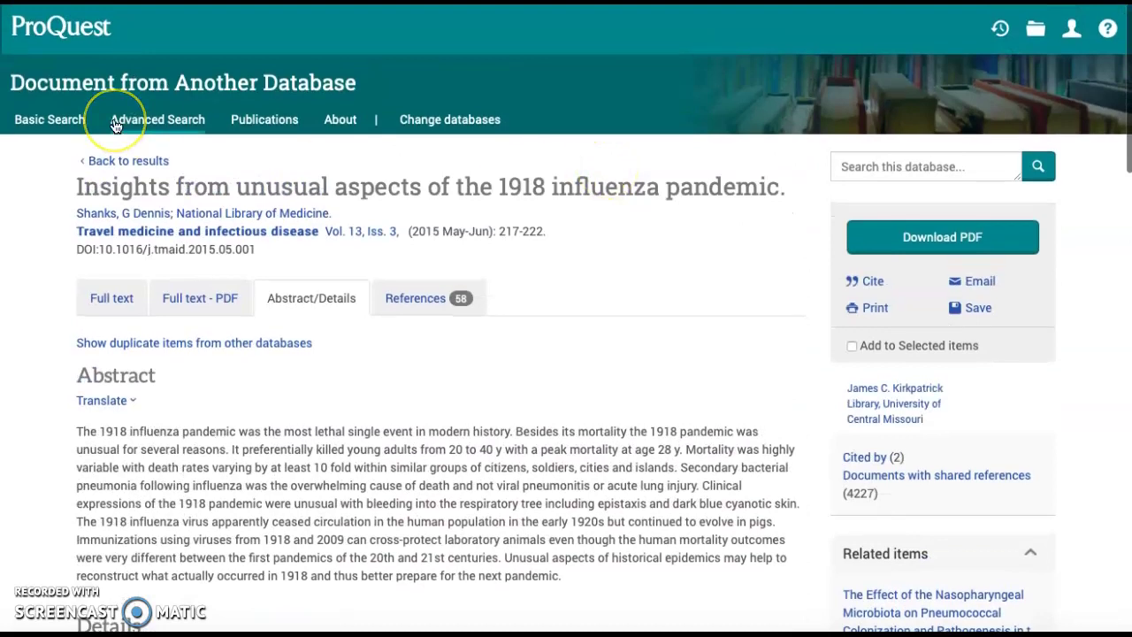